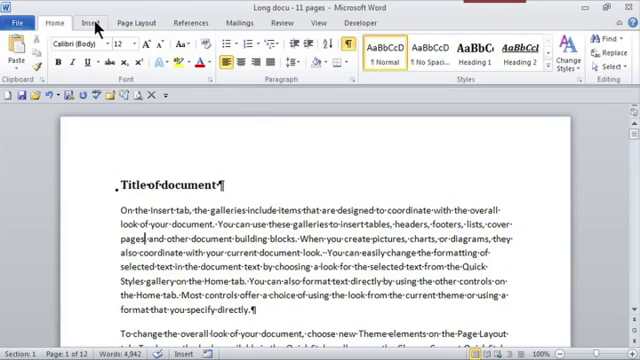
Show the Insert ribbon with its header, footer and page number features
left_click(98, 25)
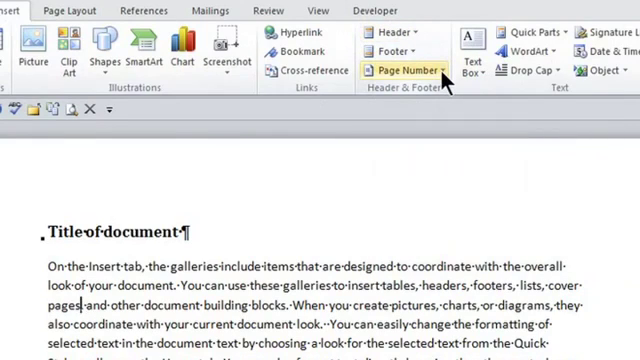
Preview the Top of Page plain number styles (left, centre, right), then dismiss them
left_click(443, 72)
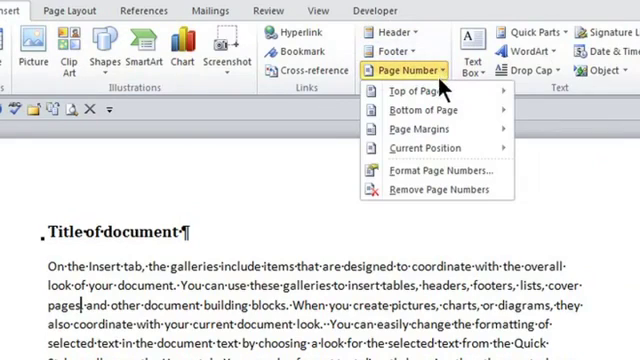
mouse_move(392, 81)
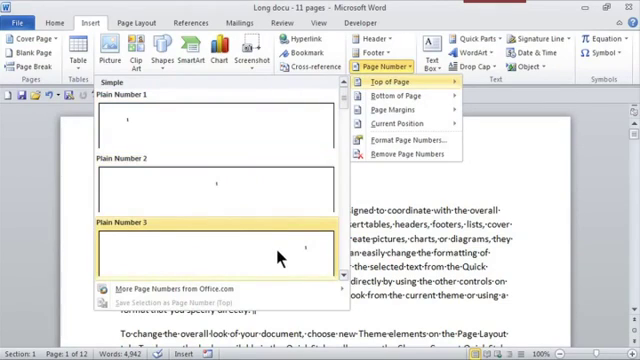
key("Escape")
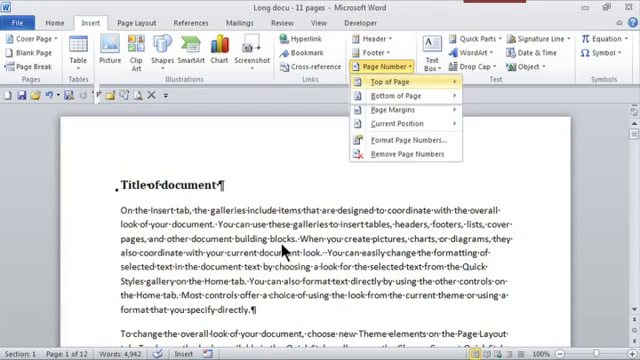